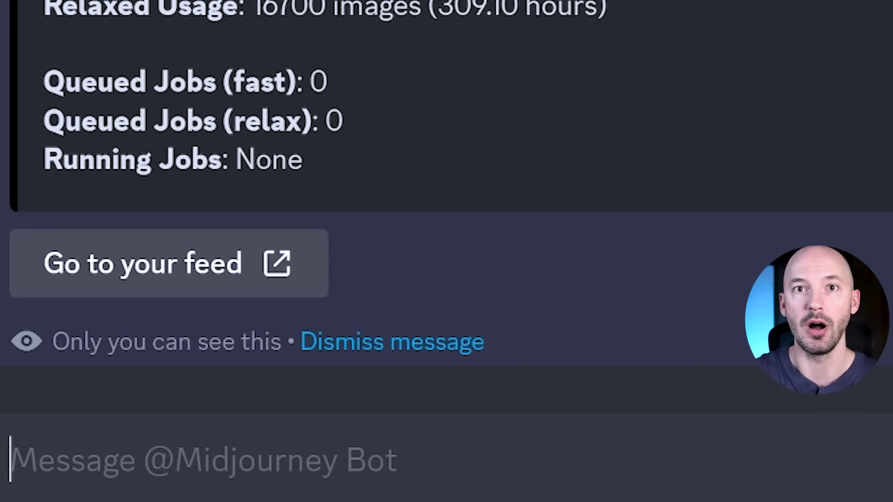
# - Start a /tune command for the Midjourney Bot with the prompt "vintage retro futuristic polaroid"
pyautogui.write('/tune')
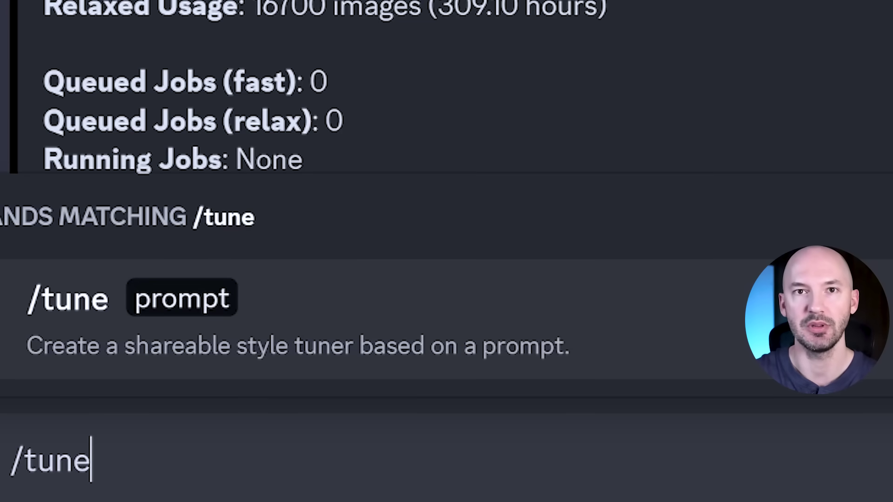
pyautogui.press('Return')
pyautogui.press('Return')
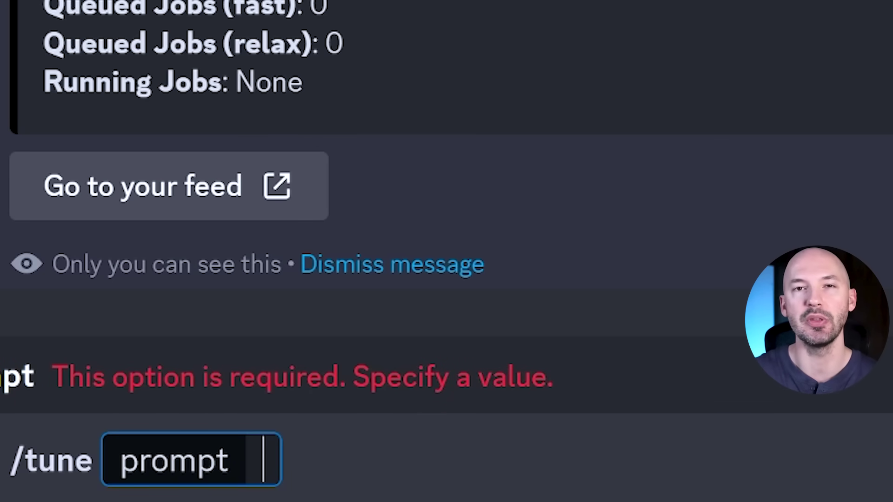
pyautogui.write('vintage retro futuristic polaroid')
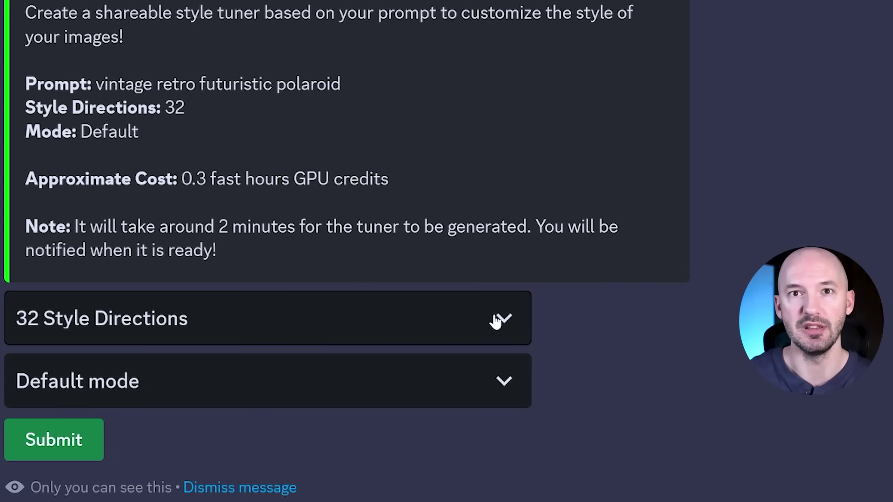
# - Set the style tuner to 16 style directions in Default mode, submit it and confirm the GPU credit cost
pyautogui.click(163, 334)
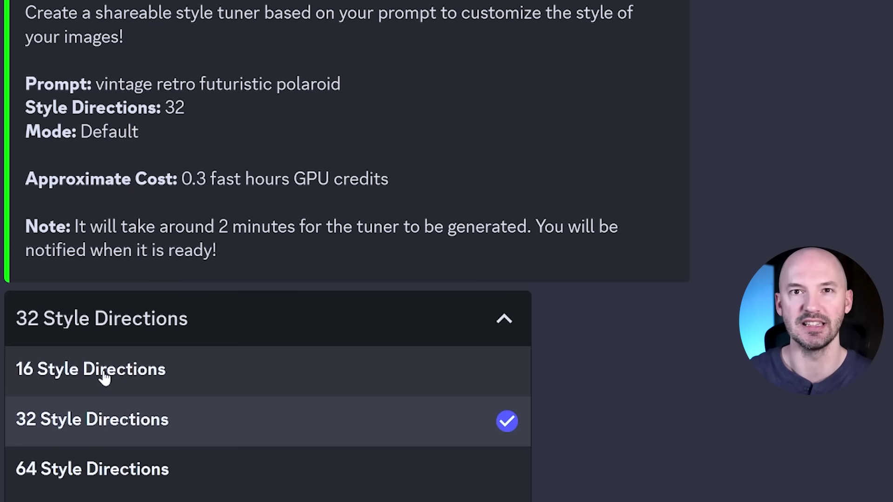
pyautogui.click(105, 378)
pyautogui.click(108, 383)
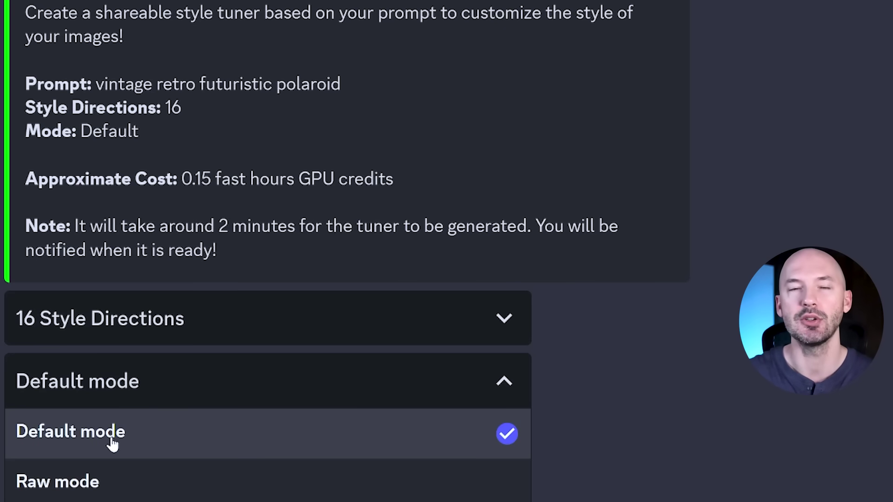
pyautogui.click(113, 444)
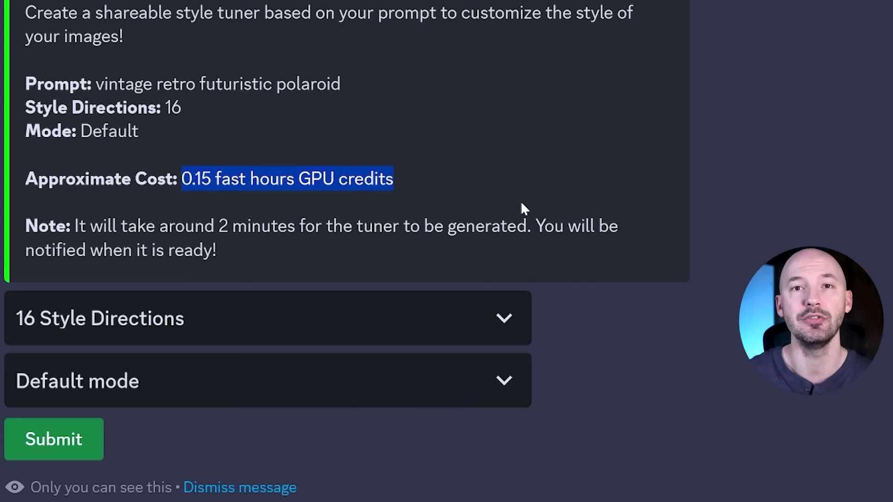
pyautogui.click(73, 445)
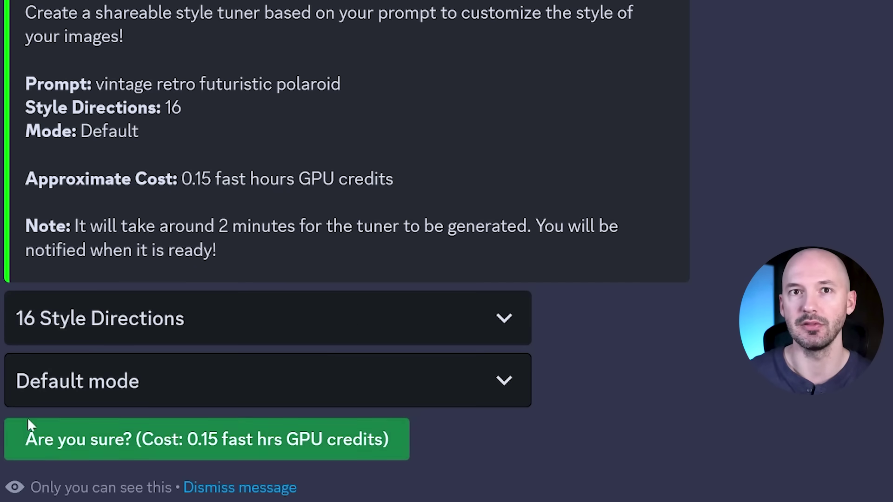
pyautogui.click(147, 447)
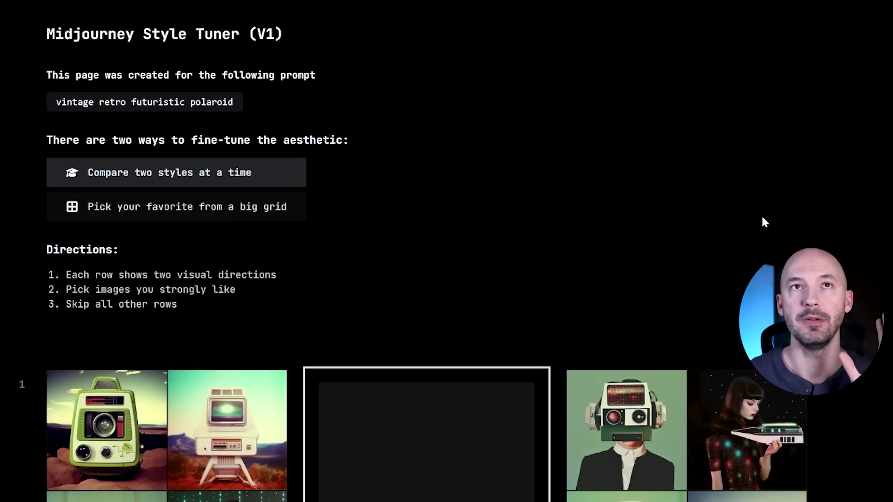
# - Read the style tuner page's title, source prompt and the two ways offered to fine-tune the aesthetic
pyautogui.moveTo(285, 34); pyautogui.dragTo(39, 29)
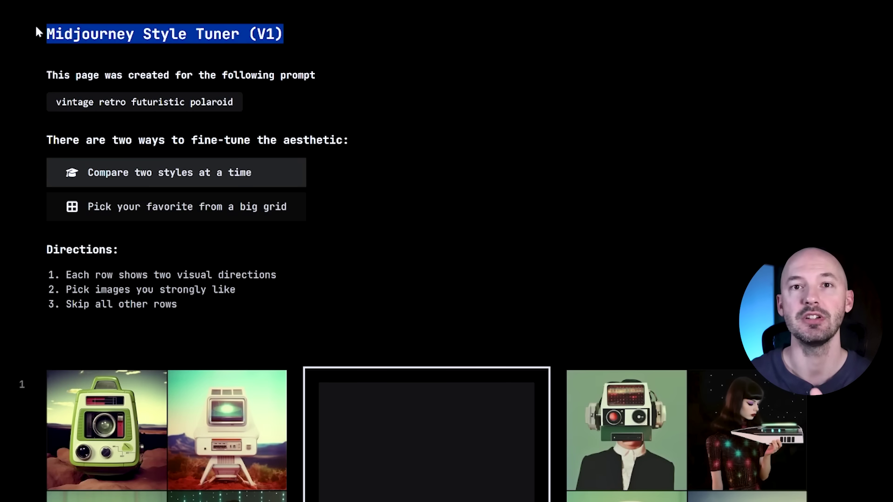
pyautogui.moveTo(32, 73); pyautogui.dragTo(341, 107)
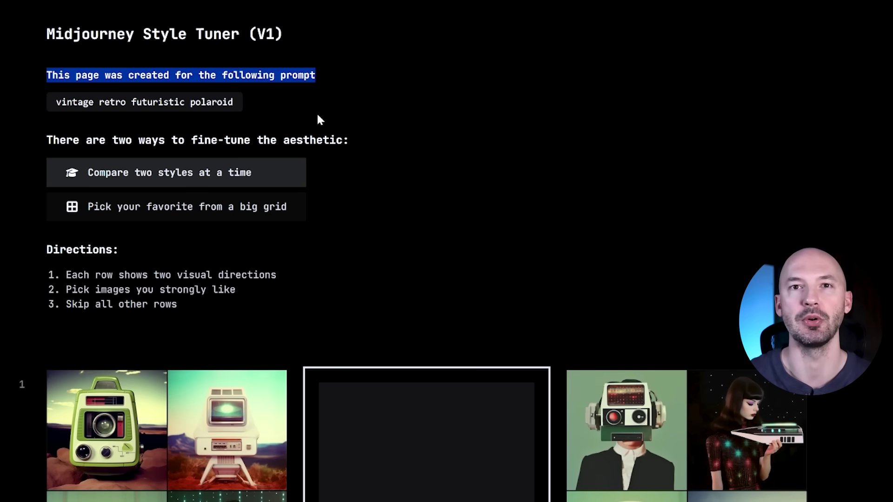
pyautogui.moveTo(351, 141); pyautogui.dragTo(18, 141)
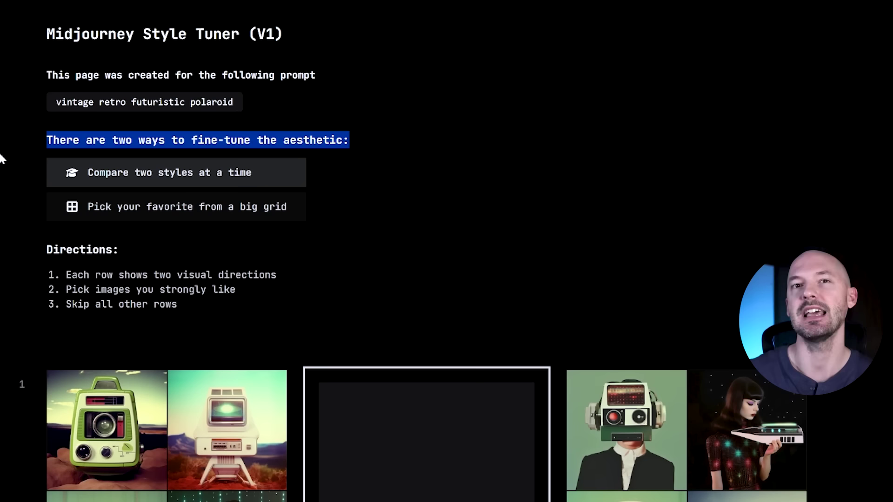
pyautogui.moveTo(87, 173); pyautogui.dragTo(252, 172)
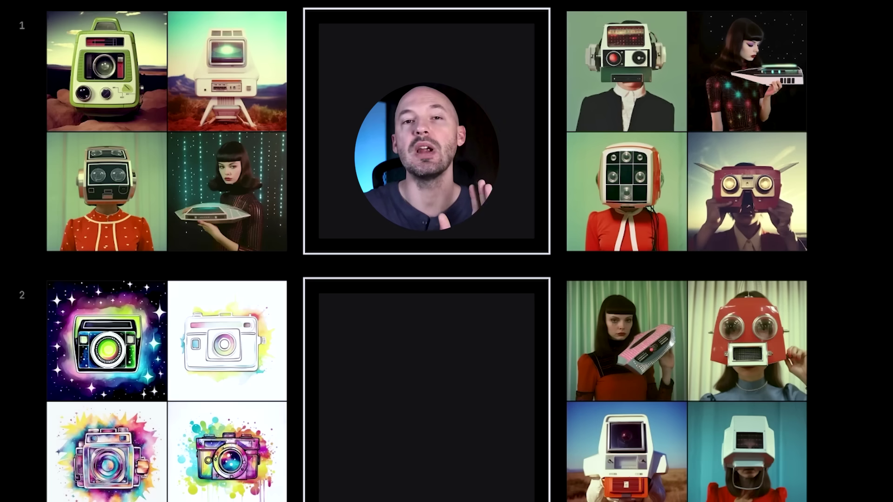
# - Pick a preferred image set in each of rows 1 to 4, including row 1's first set and row 2's second set
pyautogui.scroll(-1, 196, 149)
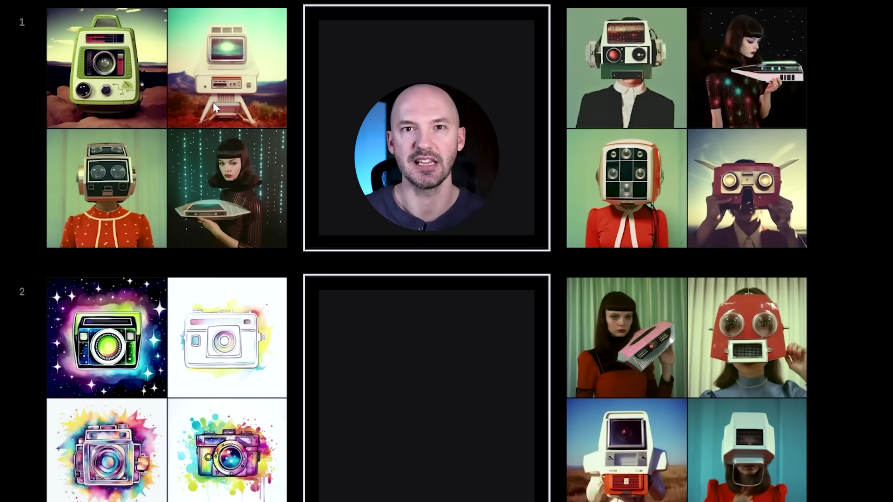
pyautogui.scroll(-5, 212, 103)
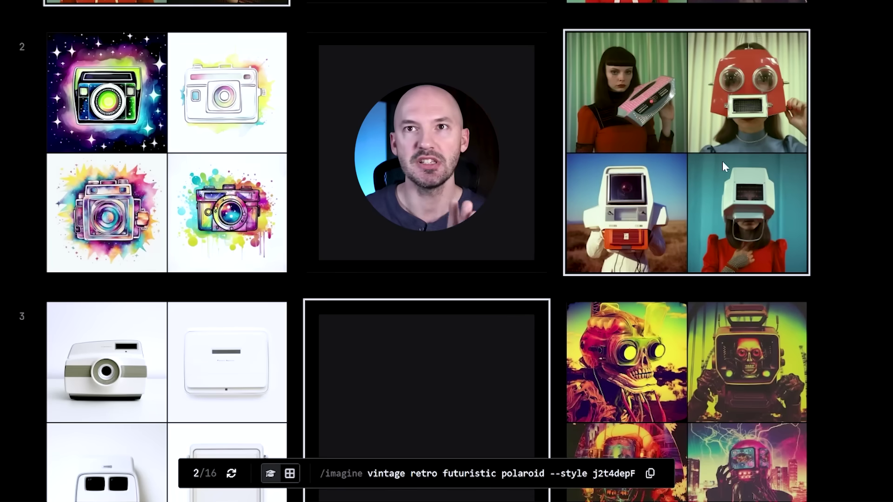
pyautogui.scroll(-6, 228, 98)
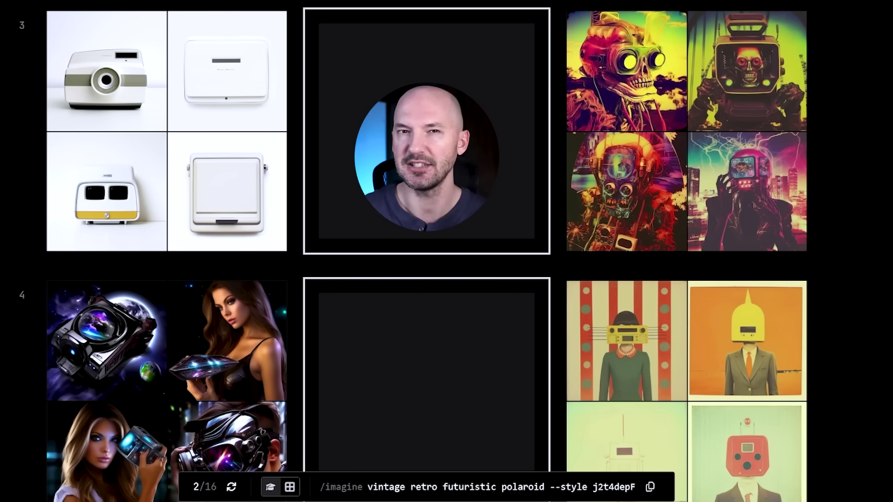
pyautogui.click(721, 126)
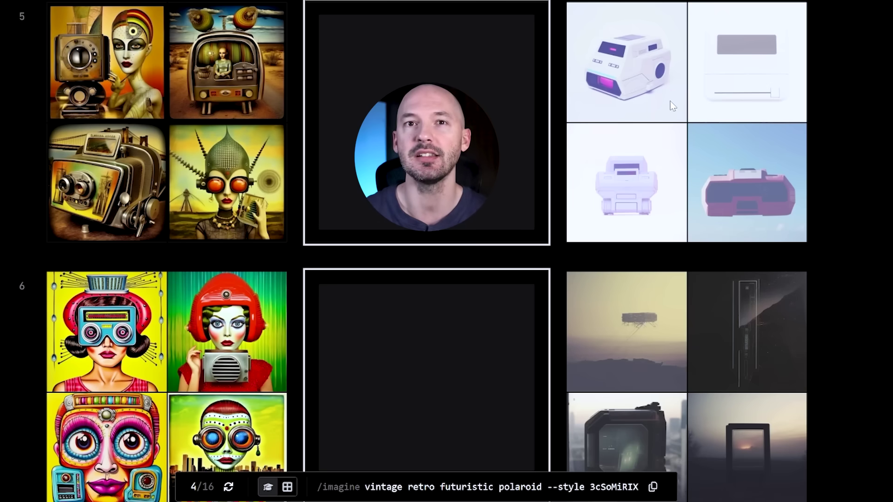
# - Skip rows 5 to 7 of the style comparison and pick row 8's second set with the pastel portraits of women
pyautogui.scroll(-1, 674, 105)
pyautogui.scroll(-5, 427, 251)
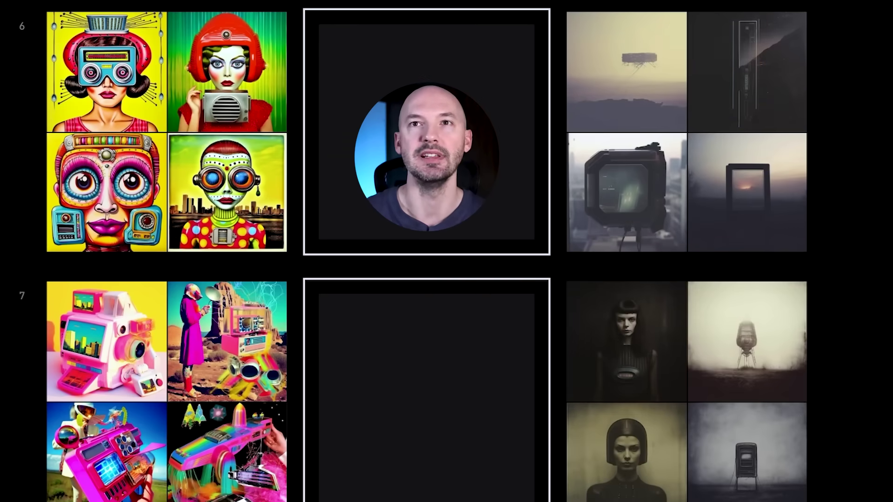
pyautogui.scroll(-2, 228, 498)
pyautogui.moveTo(189, 487); pyautogui.dragTo(228, 497)
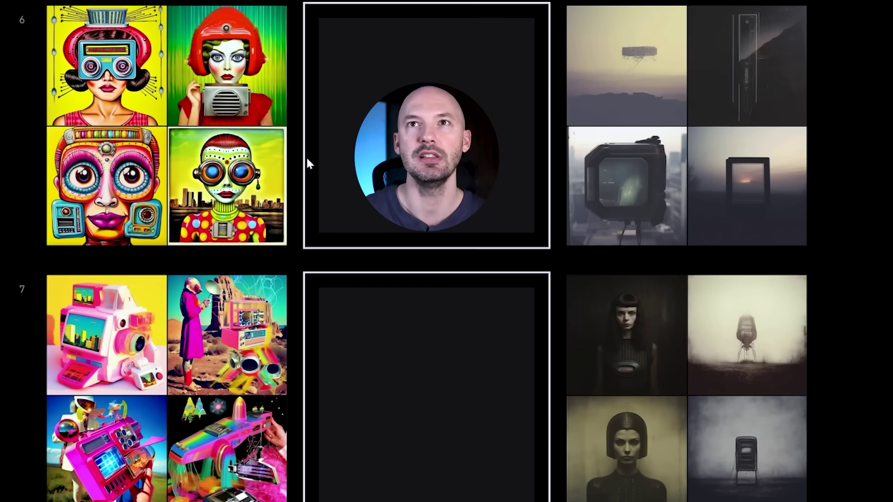
pyautogui.scroll(-5, 306, 157)
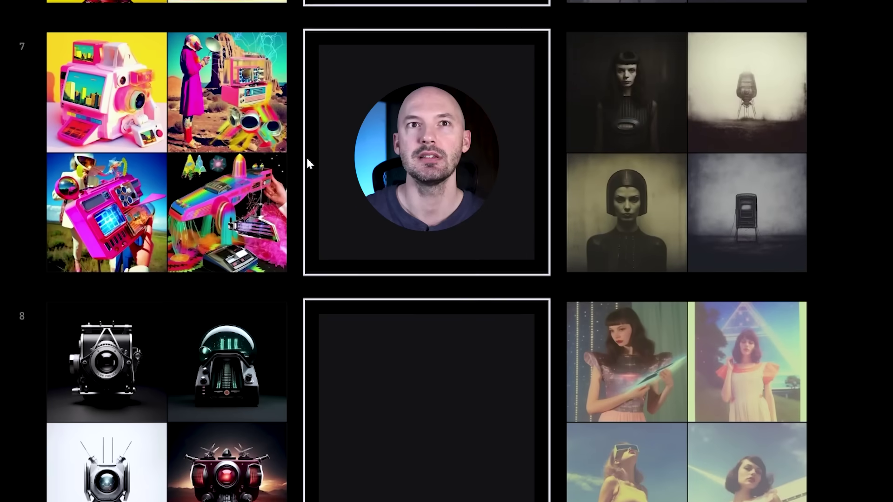
pyautogui.scroll(-1, 306, 156)
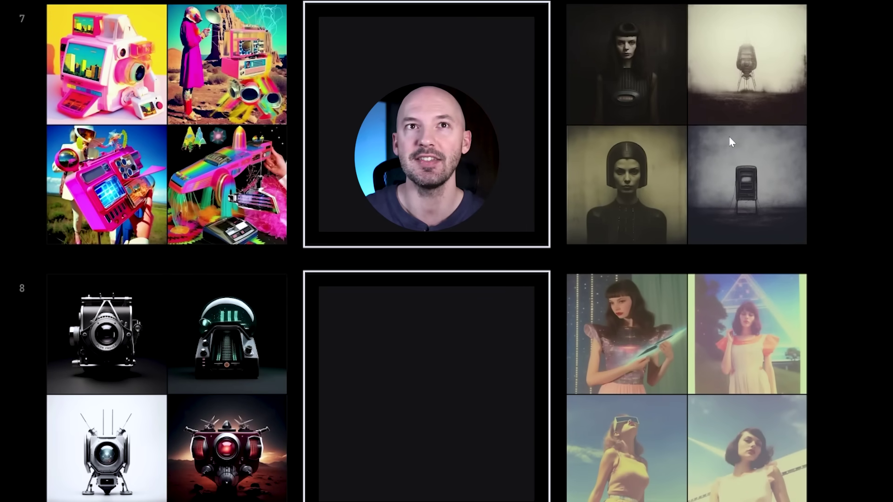
pyautogui.scroll(-5, 698, 128)
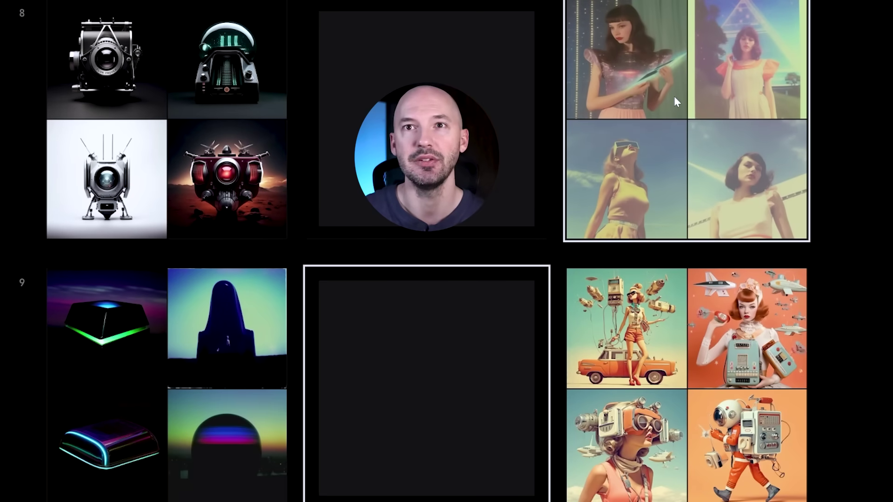
# - Go through rows 9 to 13, picking preferred sets, including row 13's second set with the futuristic visor portraits
pyautogui.scroll(-5, 675, 98)
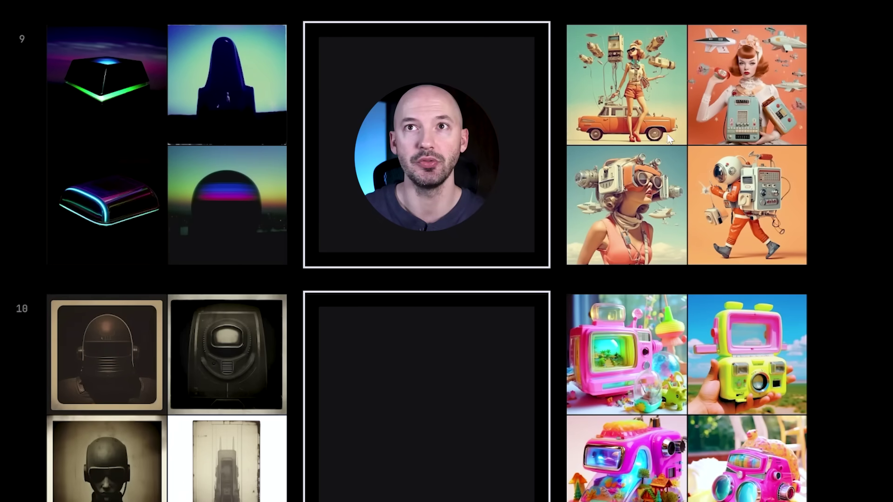
pyautogui.scroll(-10, 696, 149)
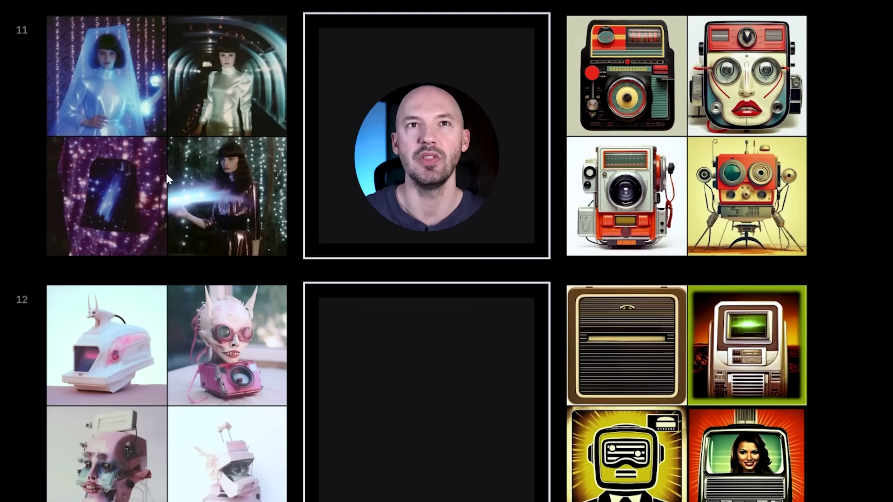
pyautogui.scroll(-9, 190, 161)
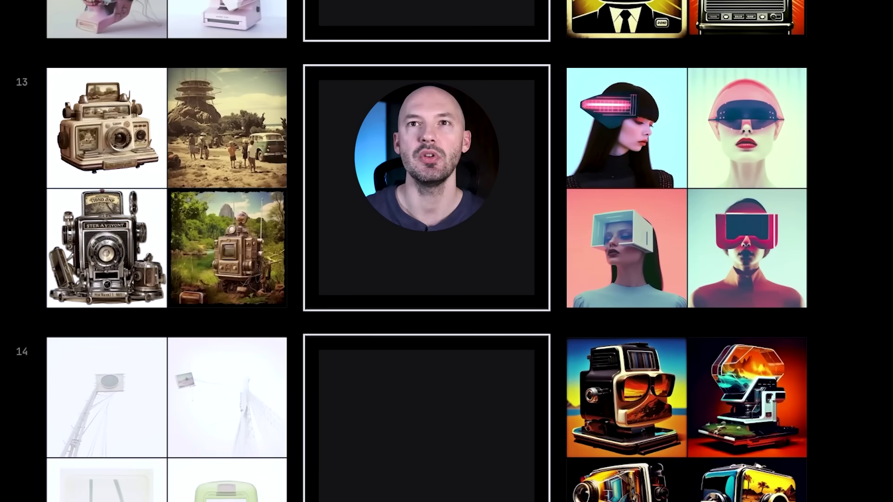
pyautogui.scroll(-1, 412, 251)
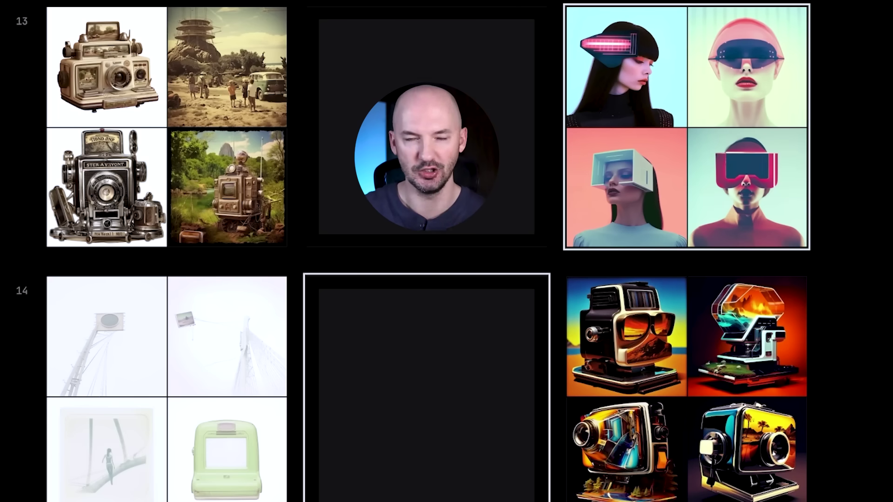
pyautogui.scroll(-1, 214, 88)
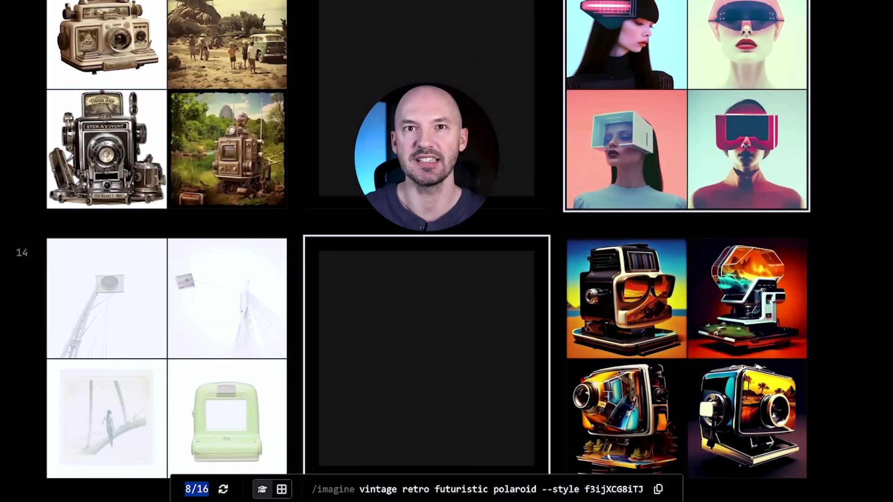
# - Review the generated style code, finish the remaining rows by picking row 15's second set, and check the questions answered
pyautogui.moveTo(645, 489); pyautogui.dragTo(510, 490)
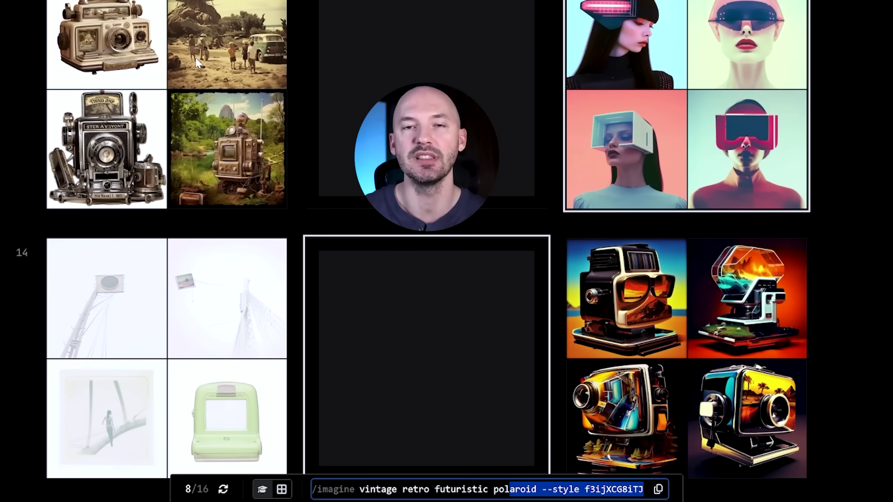
pyautogui.click(196, 71)
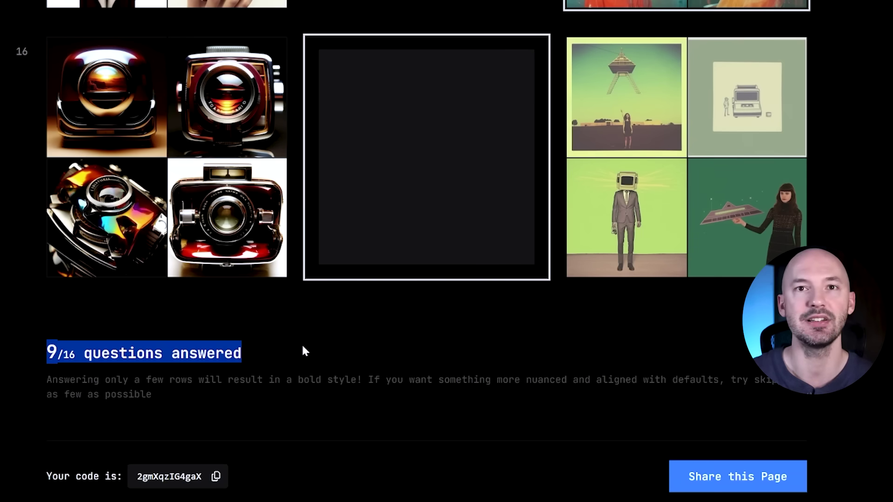
pyautogui.click(304, 351)
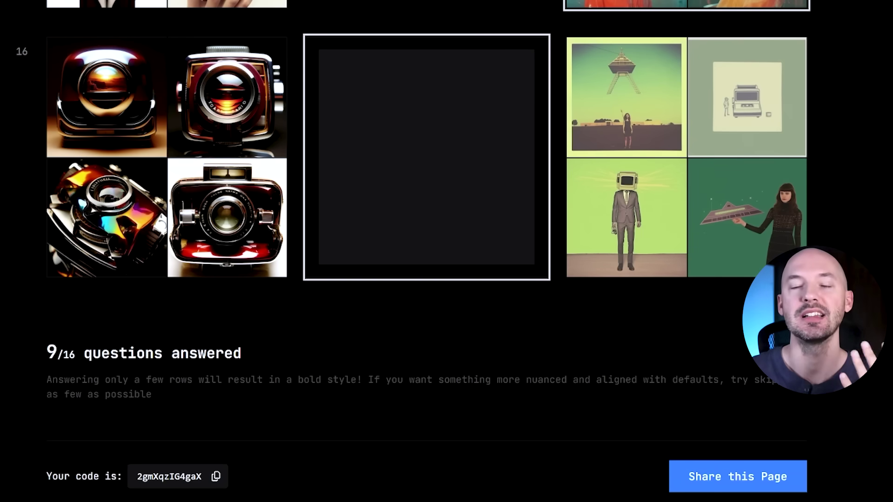
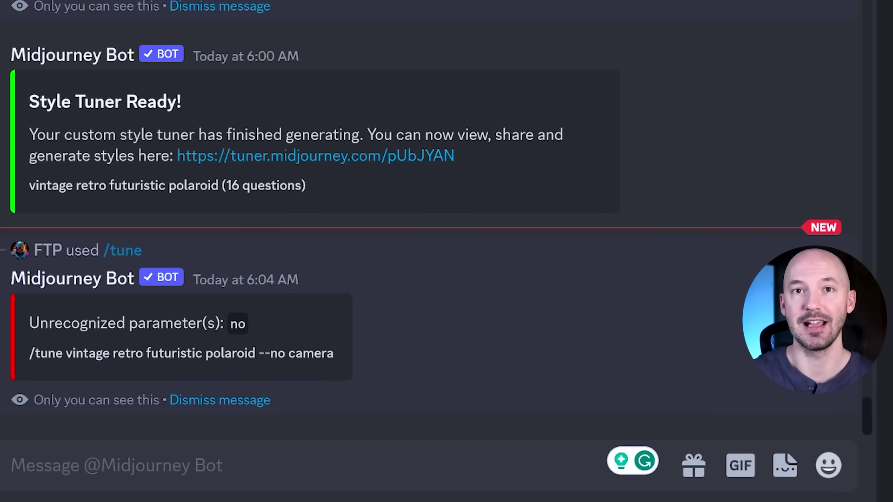
# - Switch to Discord and submit an /imagine prompt "batman vintage retro futuristic polaroid --no camera --style 2gmXqzIG4gaX"
pyautogui.write('/im')
pyautogui.press('Tab')
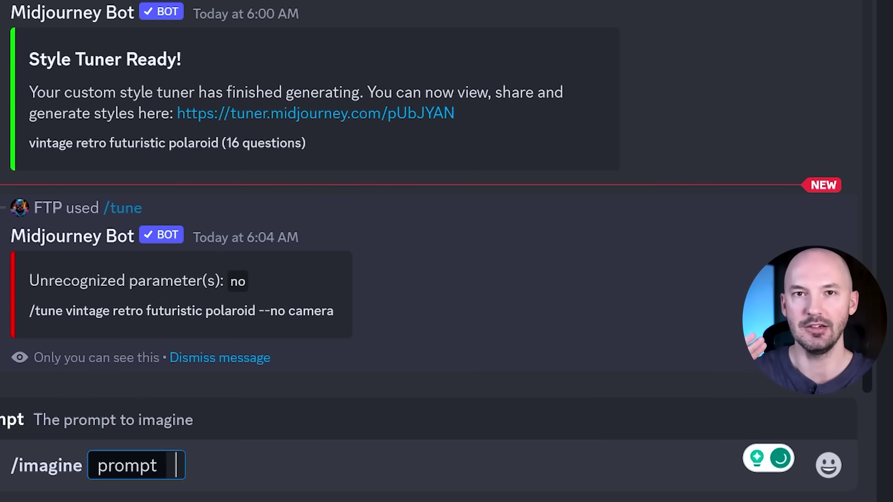
pyautogui.write('batman vintage retro futuristic polaroid --style 2gmXqzIG4gaX')
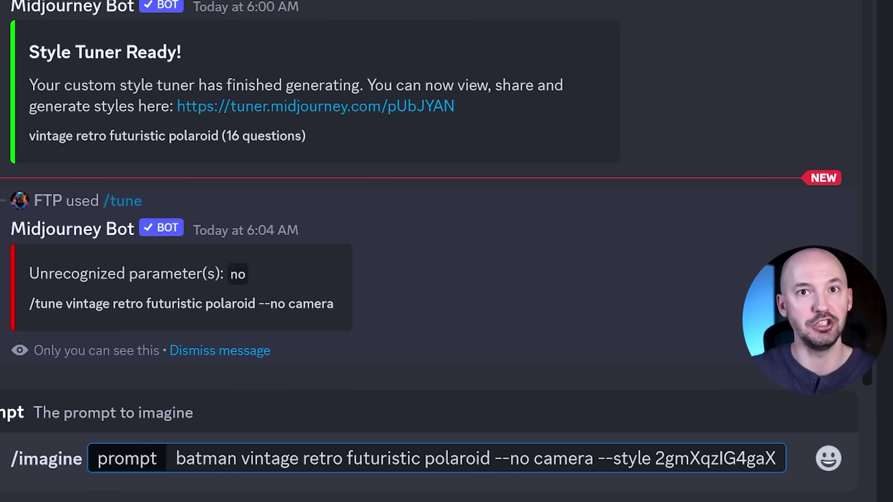
pyautogui.press('Return')
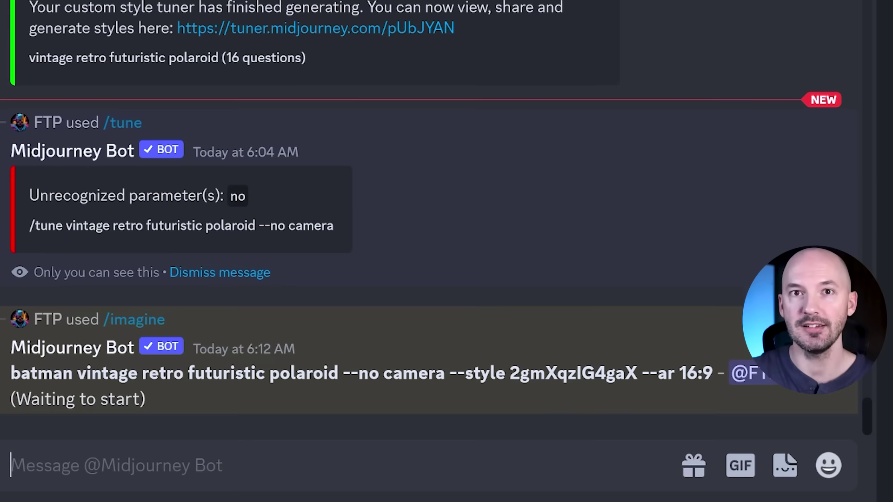